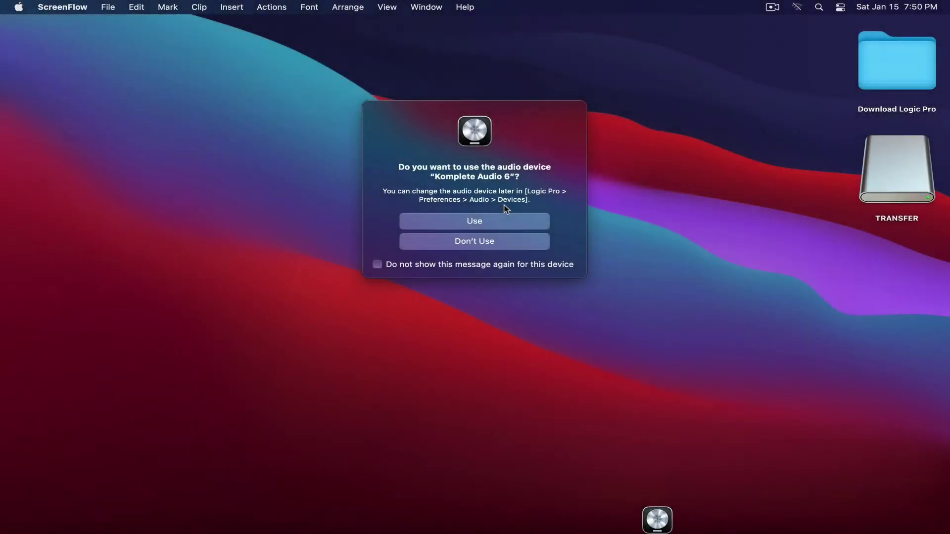
Bring Logic Pro's prompt to use the Komplete Audio 6 audio device to the front
left_click(494, 225)
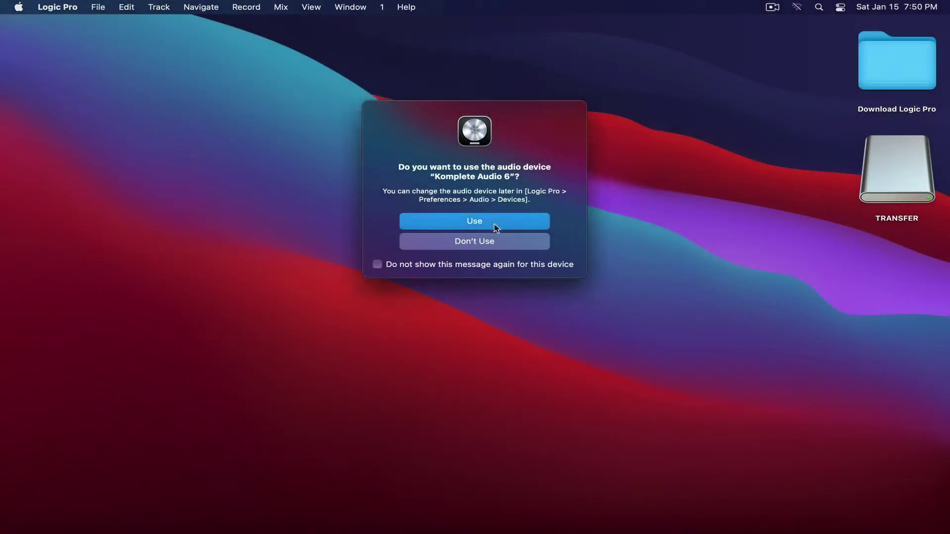
Accept Komplete Audio 6, then create an empty project with one audio track, Audio 1
left_click(495, 226)
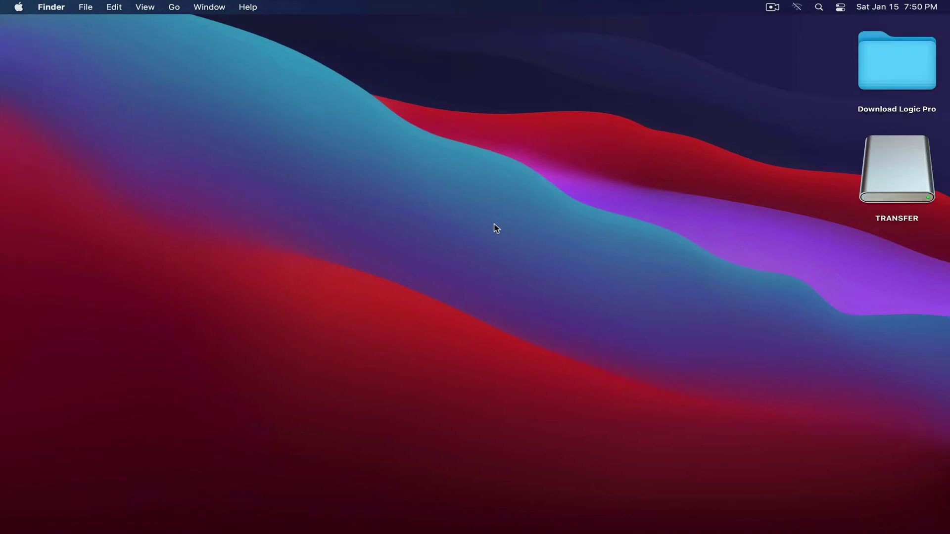
key("super+Tab")
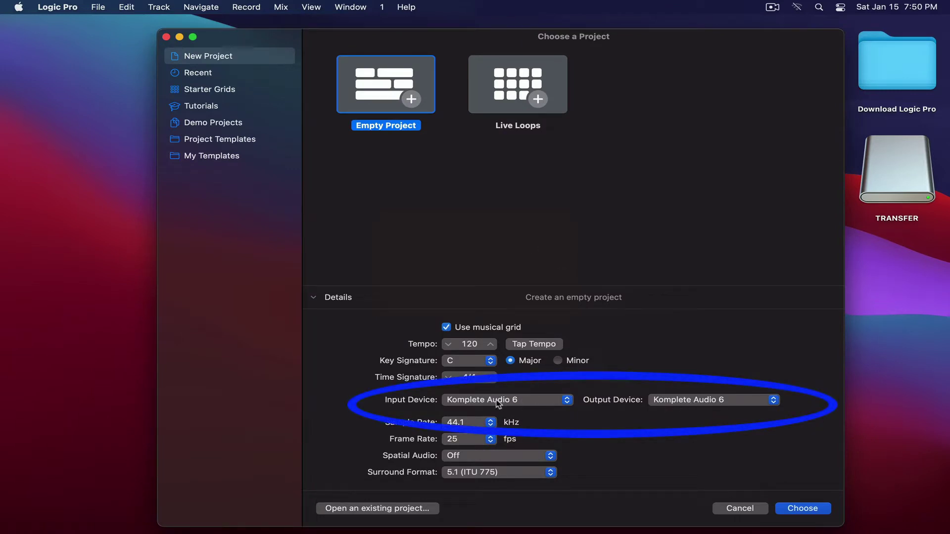
left_click(797, 509)
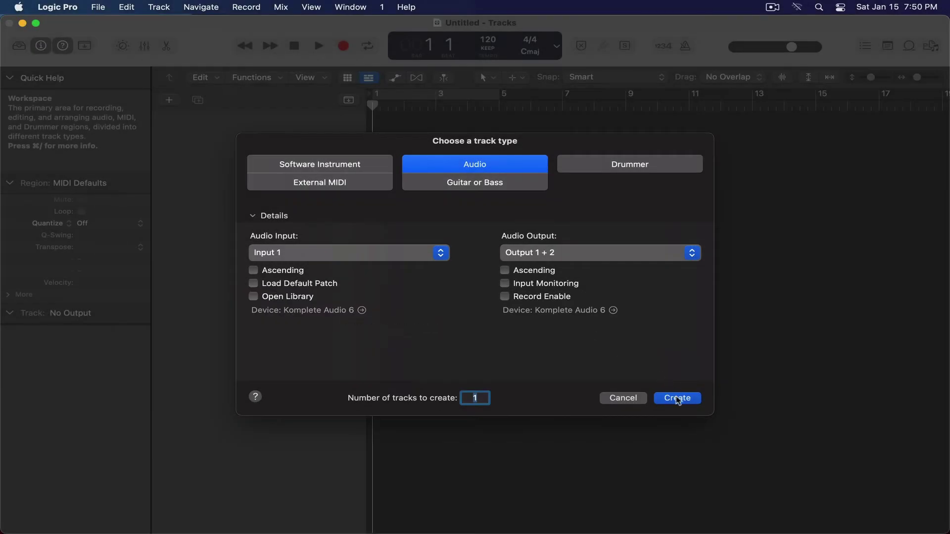
left_click(678, 395)
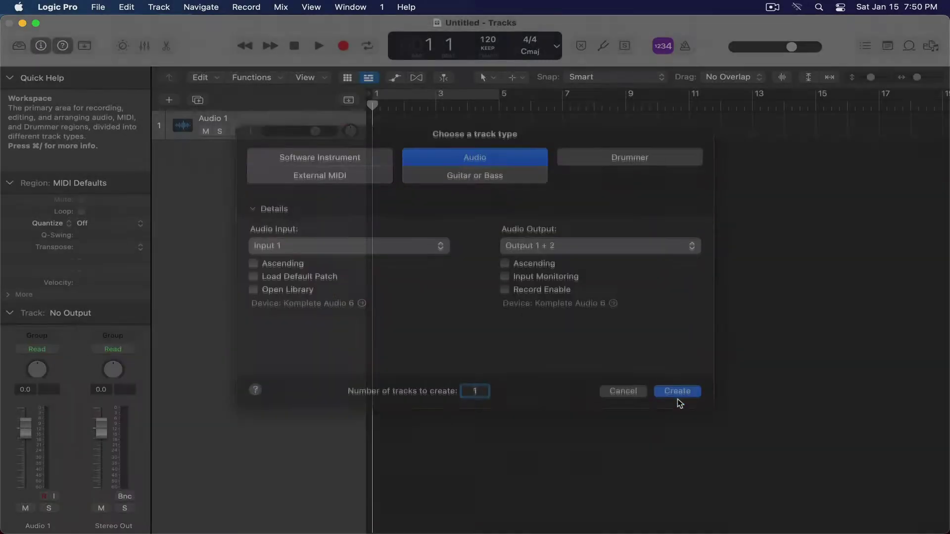
left_click(12, 183)
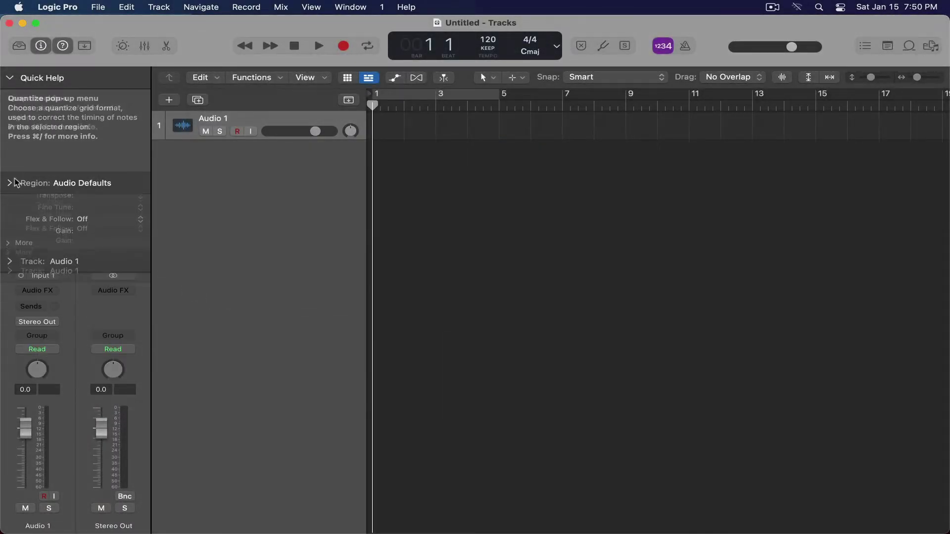
key("super+comma")
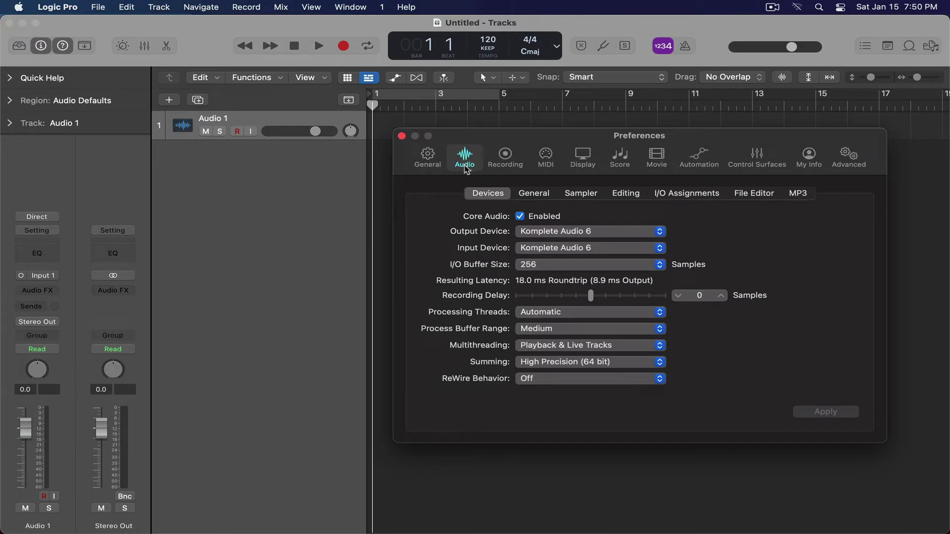
left_click(65, 7)
mouse_move(77, 45)
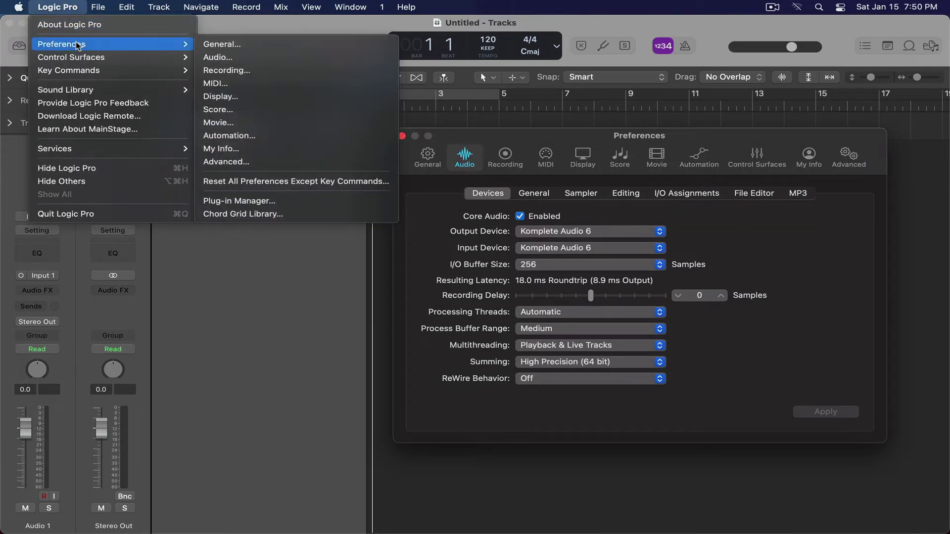
left_click(556, 227)
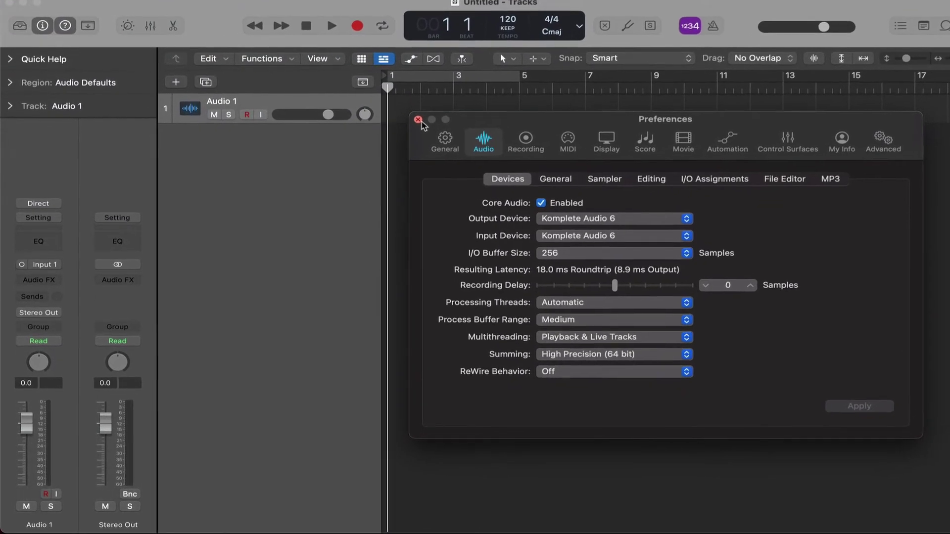
left_click(403, 137)
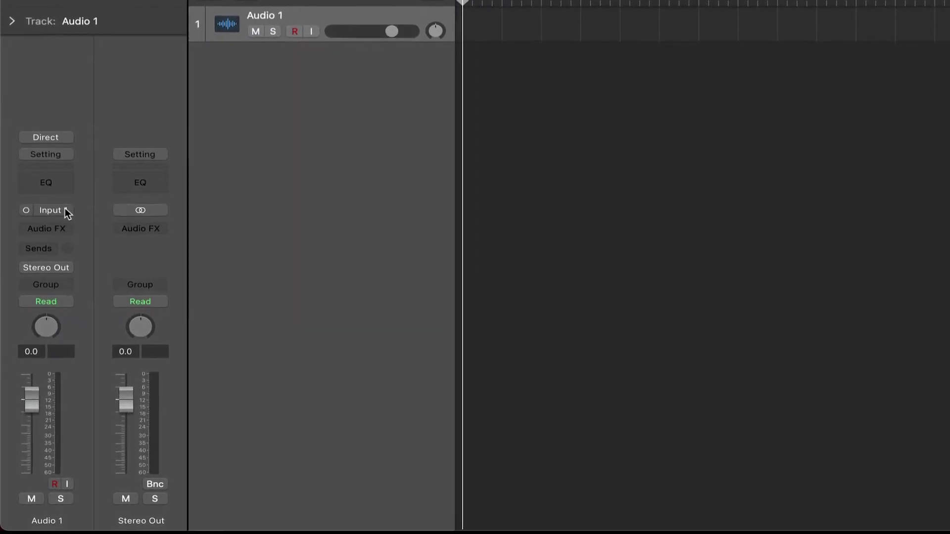
left_click(62, 225)
mouse_move(76, 267)
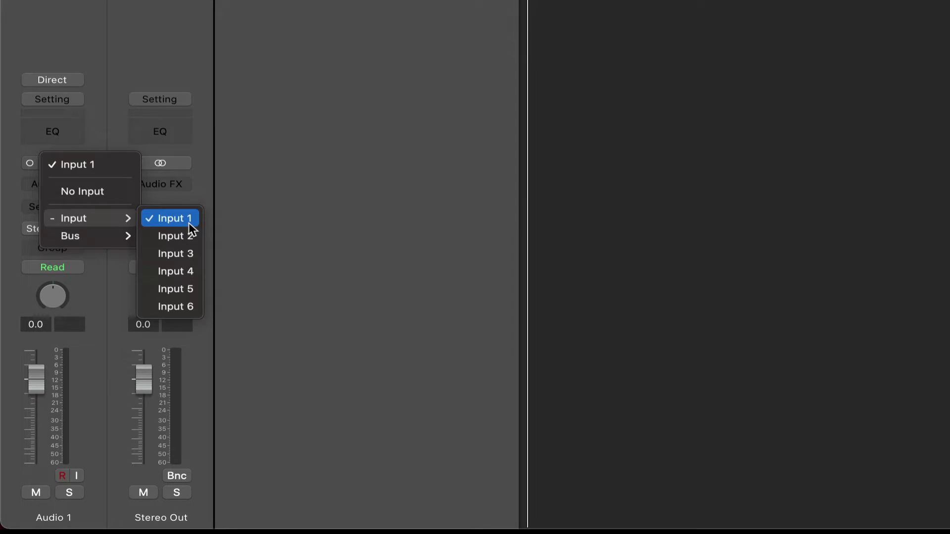
left_click(189, 224)
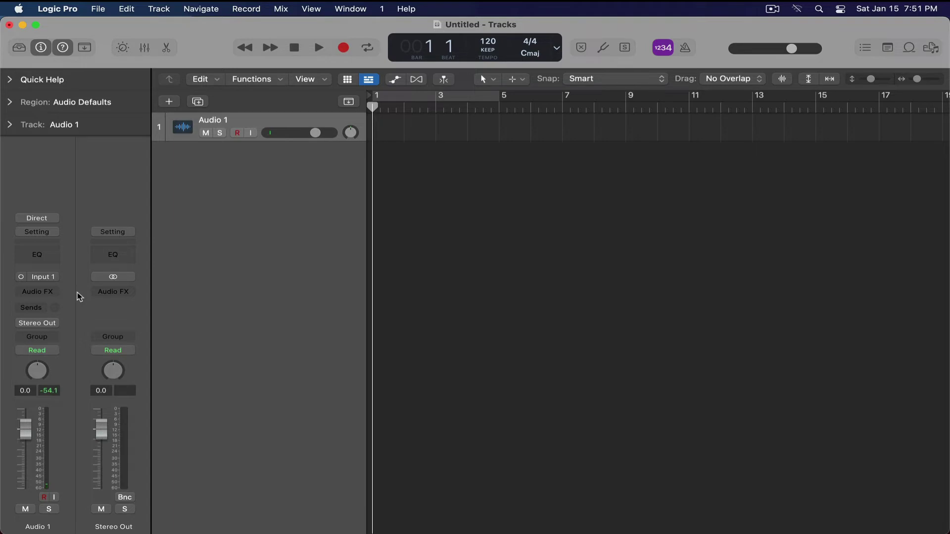
Turn on input monitoring and record-arm the Audio 1 track
left_click(251, 133)
left_click(237, 133)
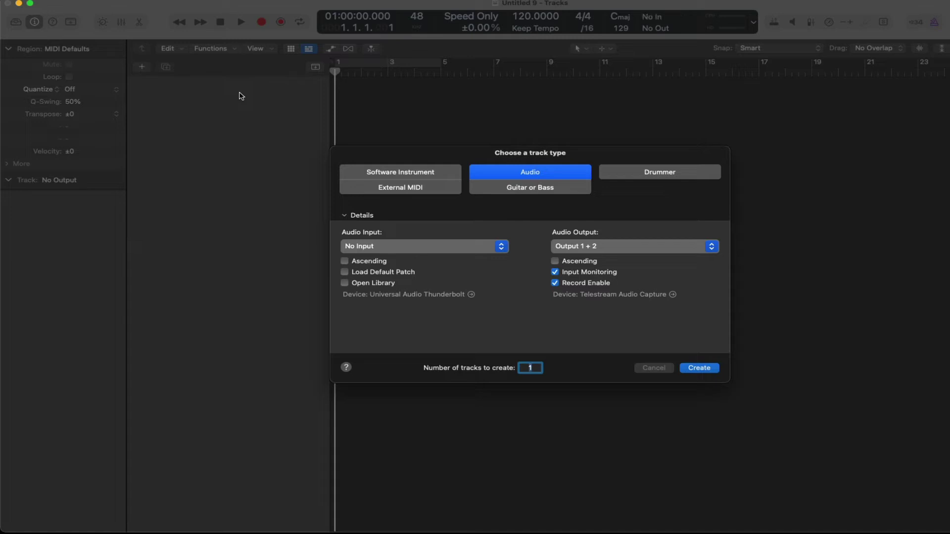
Create an audio track on Input 33 with Input Monitoring and Record Enable ticked
left_click(529, 174)
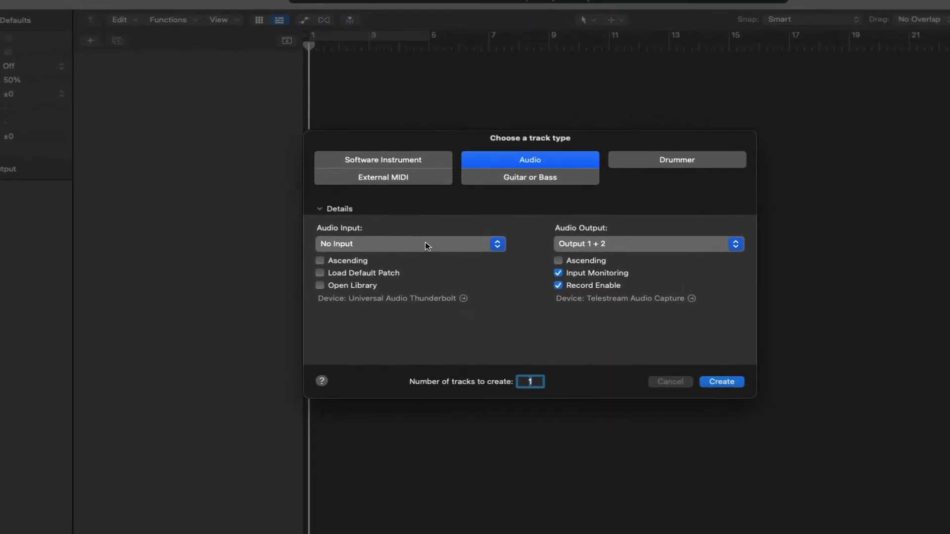
left_click(430, 245)
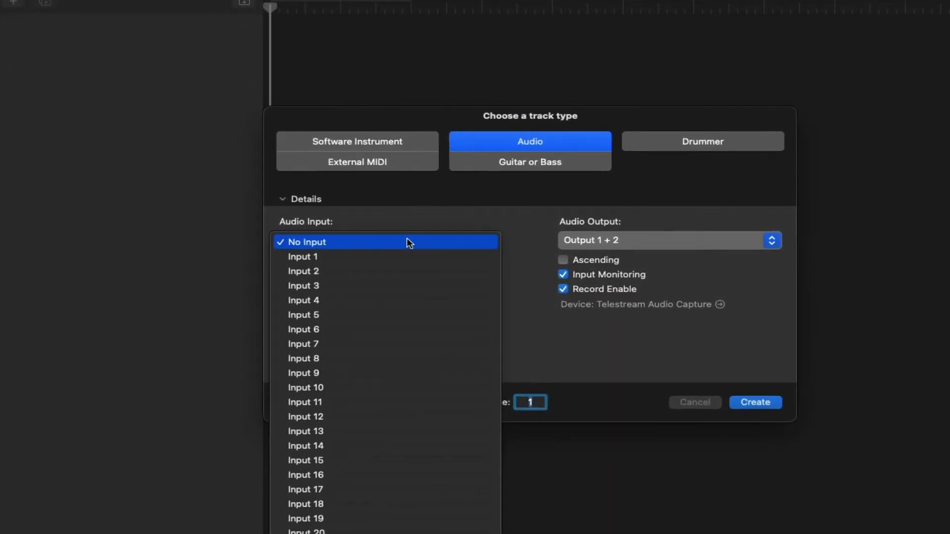
scroll(386, 346, "down", 2)
scroll(421, 441, "down", 5)
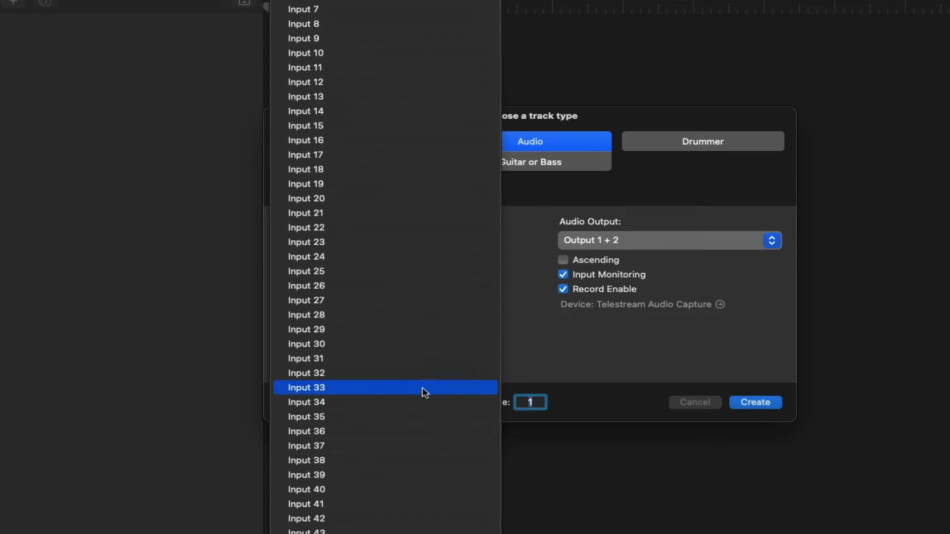
left_click(423, 389)
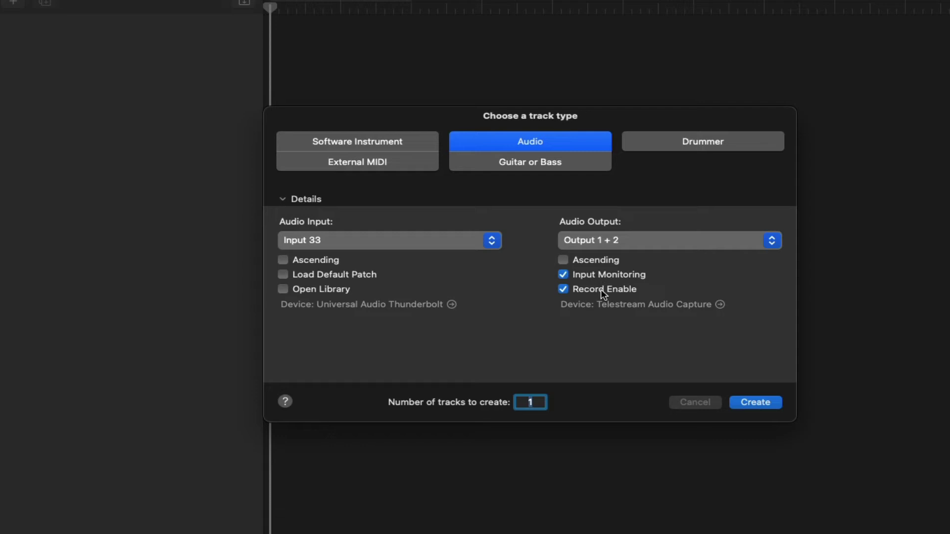
left_click(601, 274)
left_click(601, 274)
left_click(601, 289)
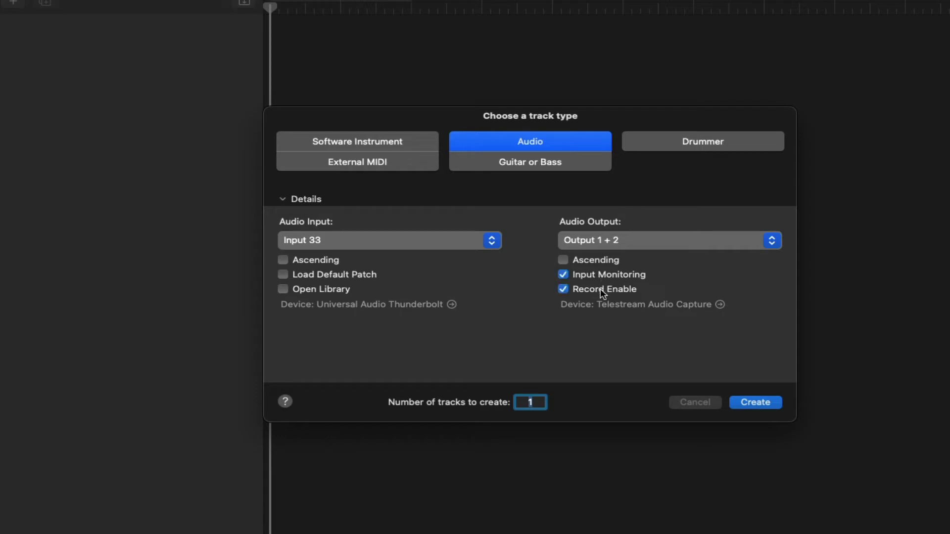
left_click(751, 403)
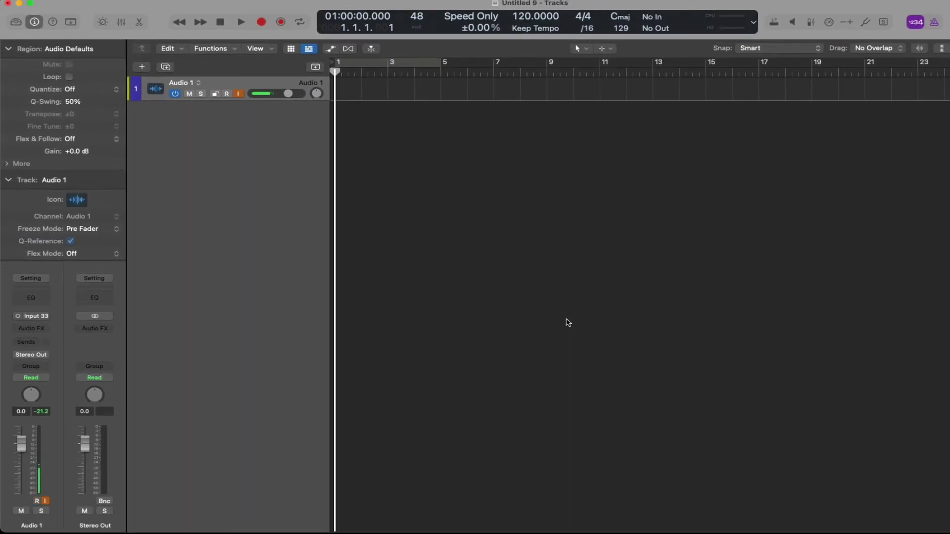
Record a short take onto Audio 1, then play it back from the start
key("r")
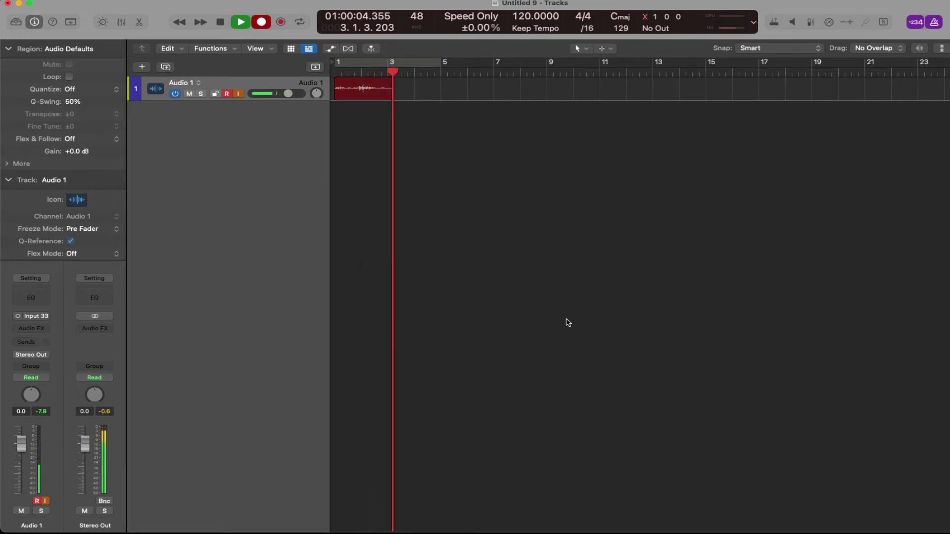
key("space")
key("Return")
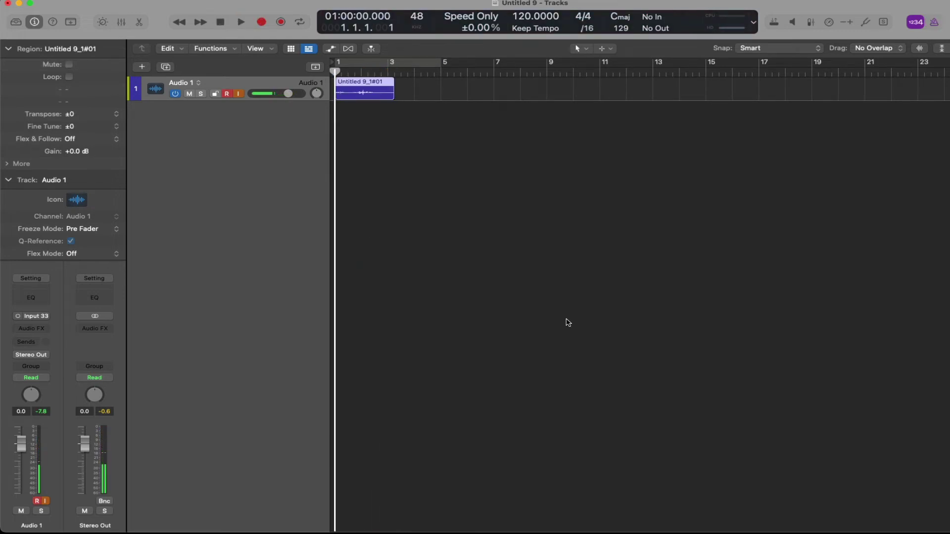
key("space")
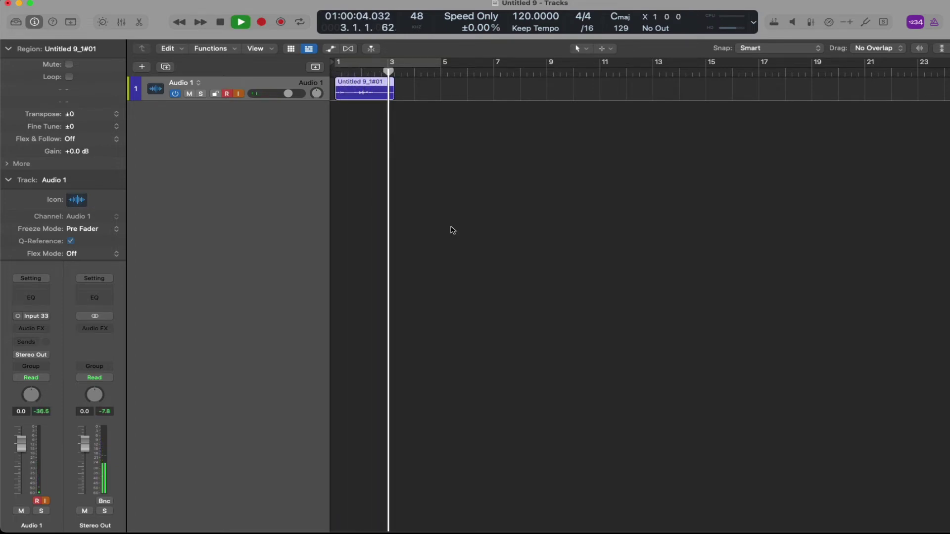
key("space")
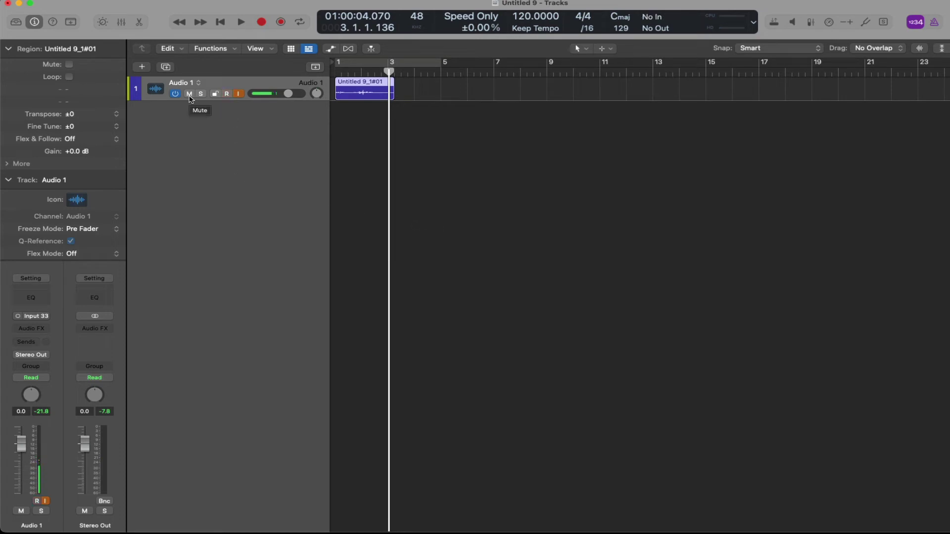
left_click(44, 316)
mouse_move(55, 350)
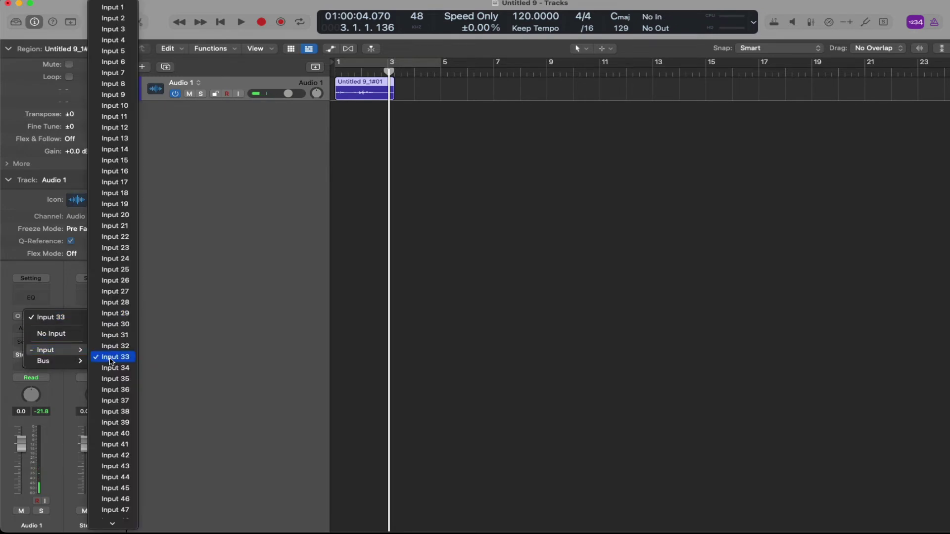
left_click(441, 274)
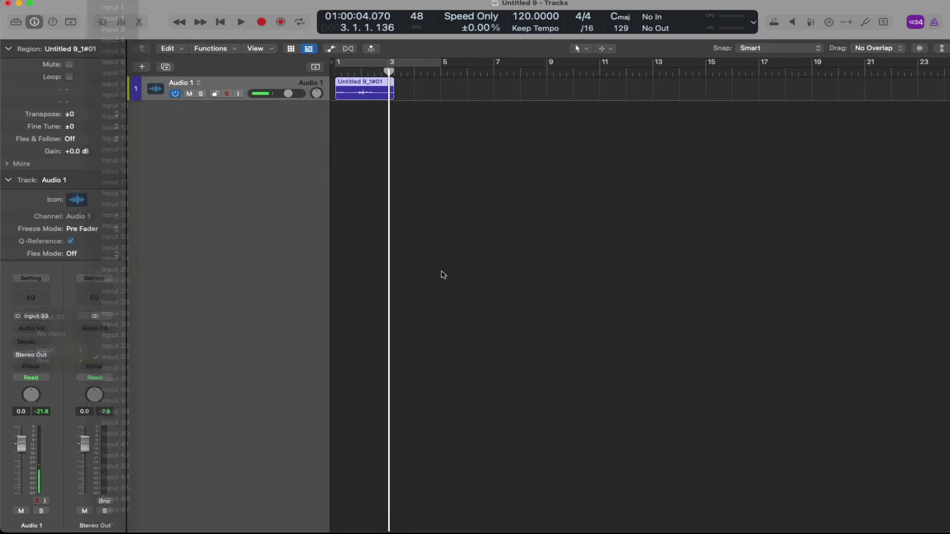
key("super+comma")
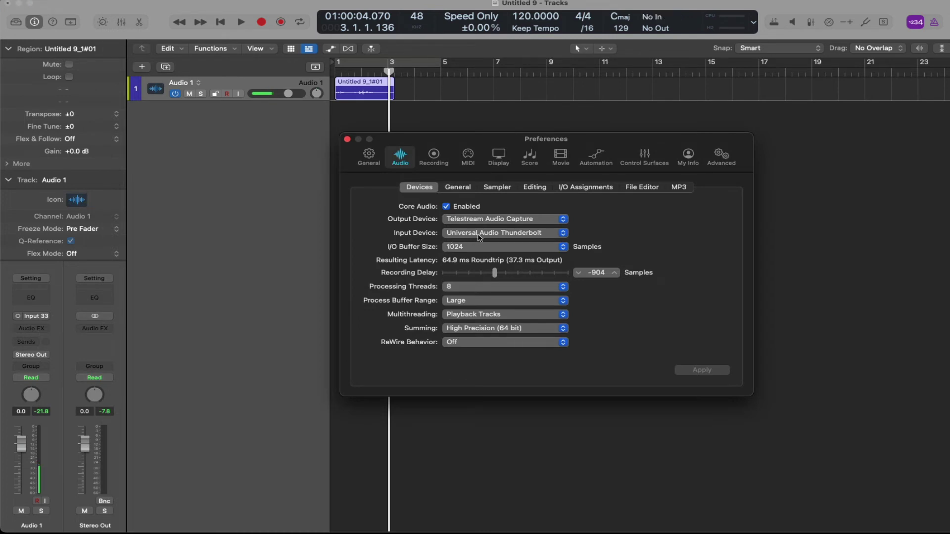
left_click(348, 140)
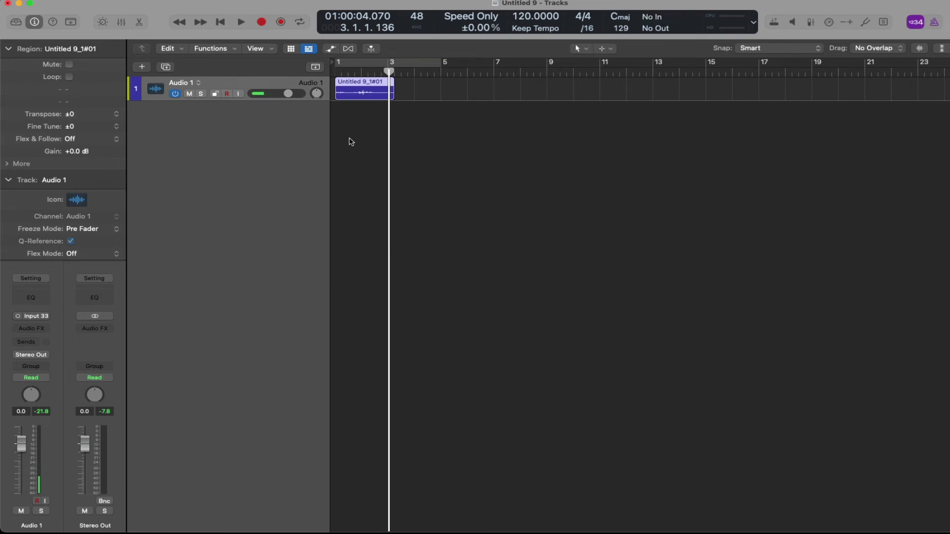
left_click(42, 317)
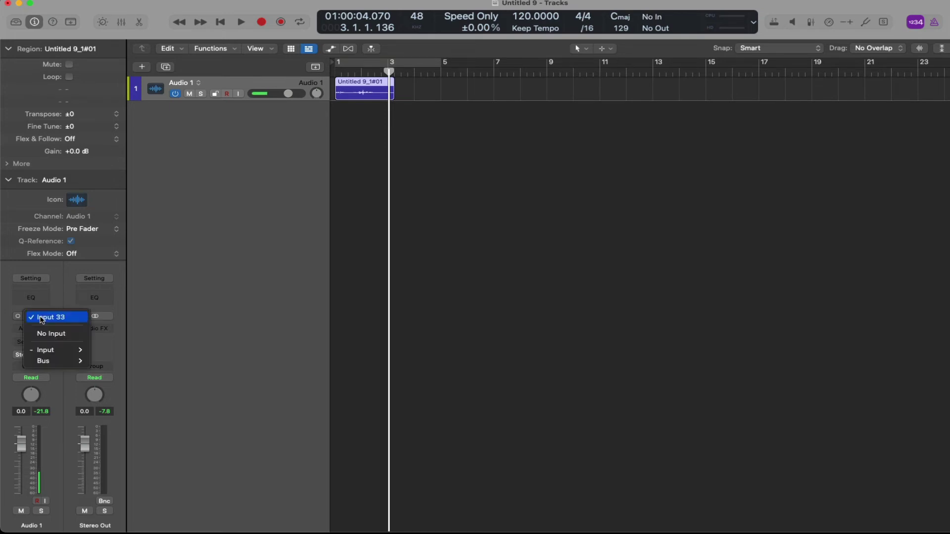
left_click(42, 319)
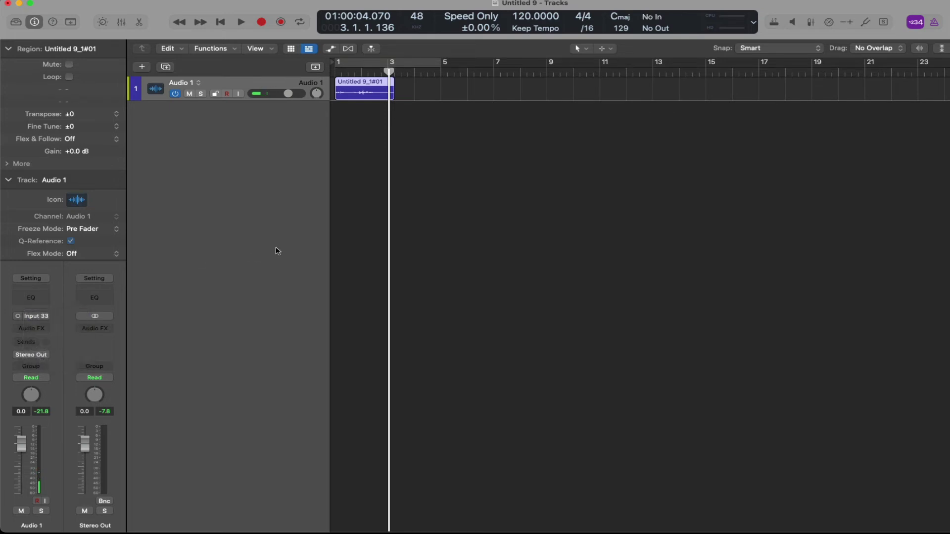
key("super+comma")
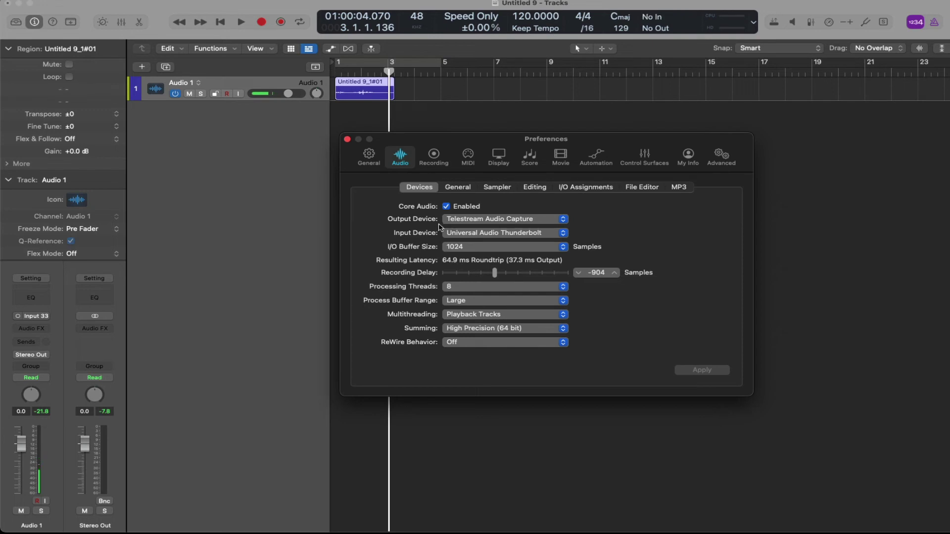
left_click(347, 140)
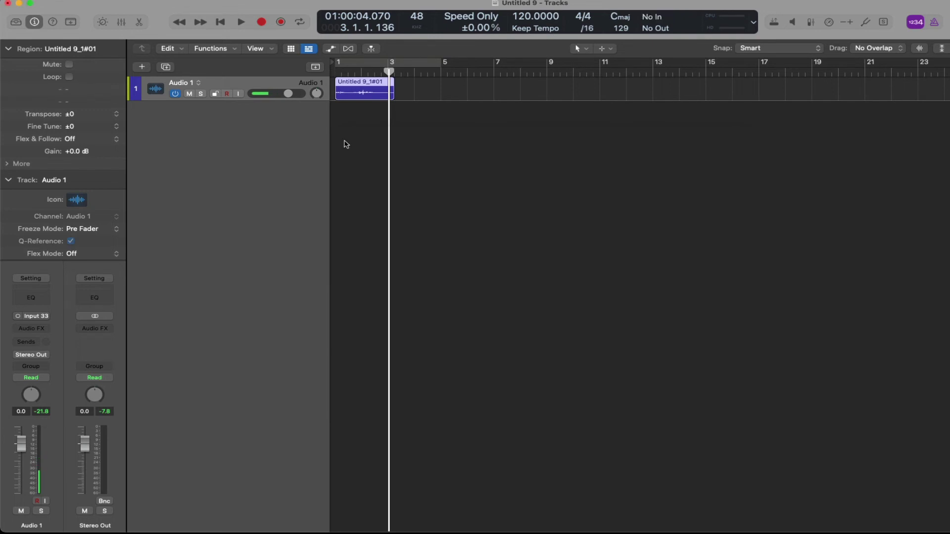
key("alt+super+n")
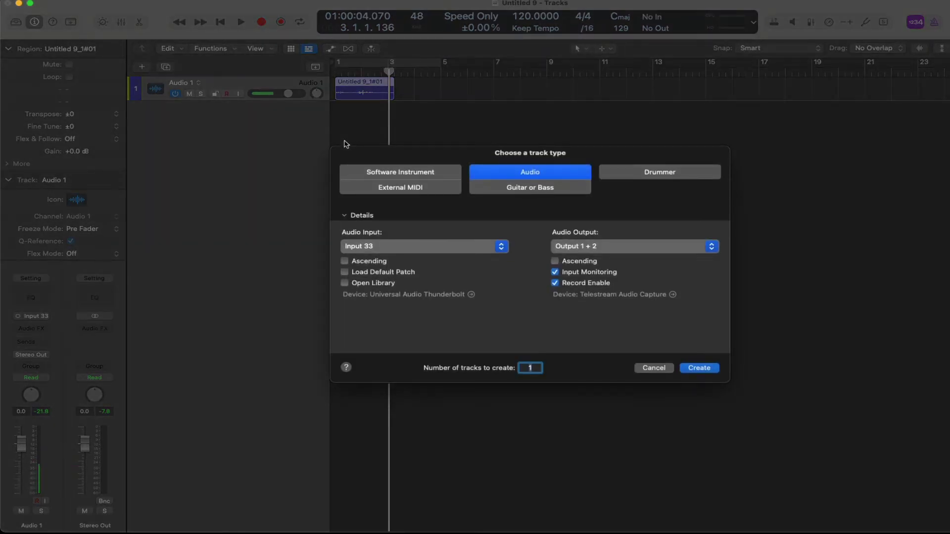
left_click(382, 247)
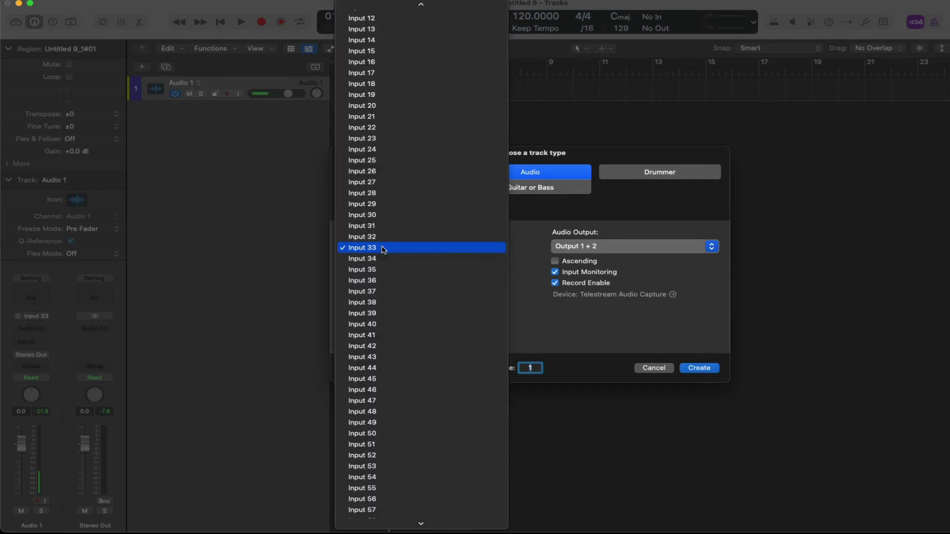
left_click(382, 247)
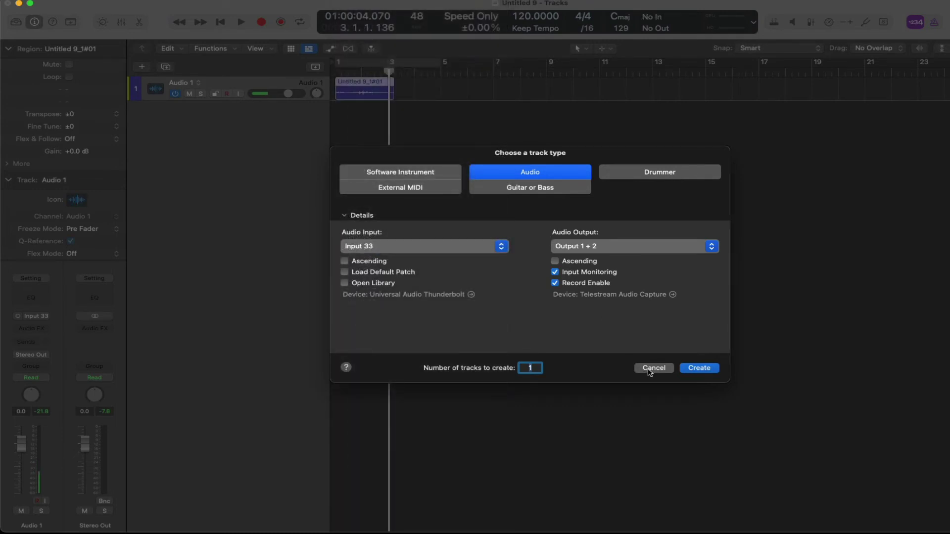
left_click(650, 369)
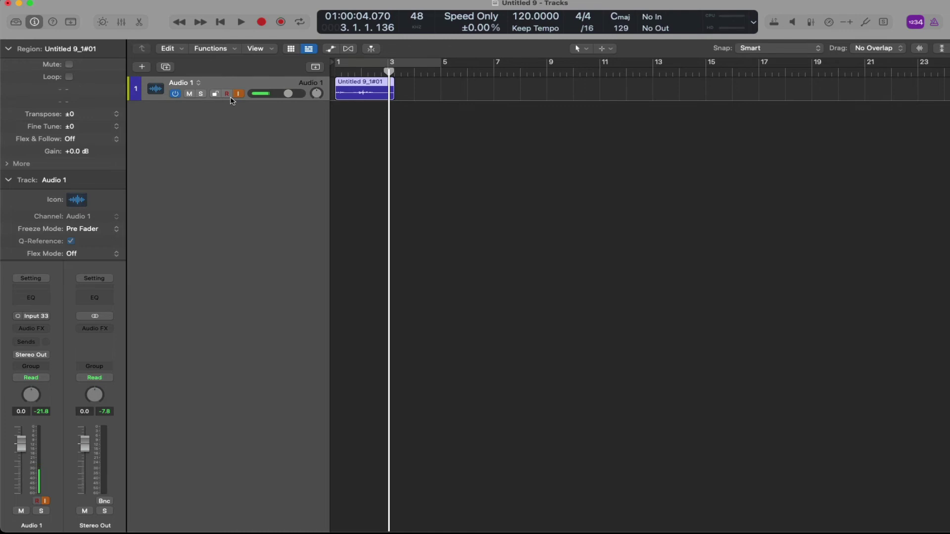
left_click(239, 94)
left_click(238, 94)
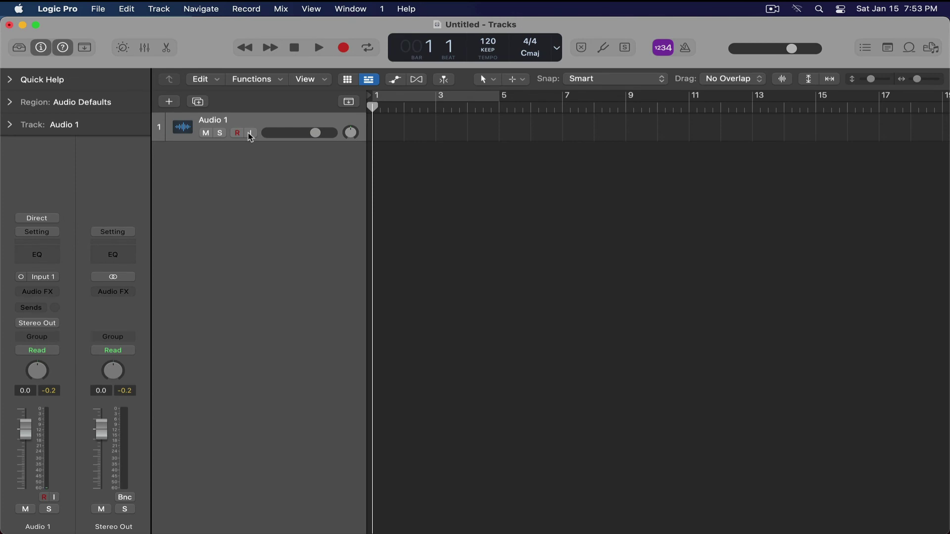
Add a new audio track, Audio 2, and record-arm it with input monitoring on
left_click(168, 10)
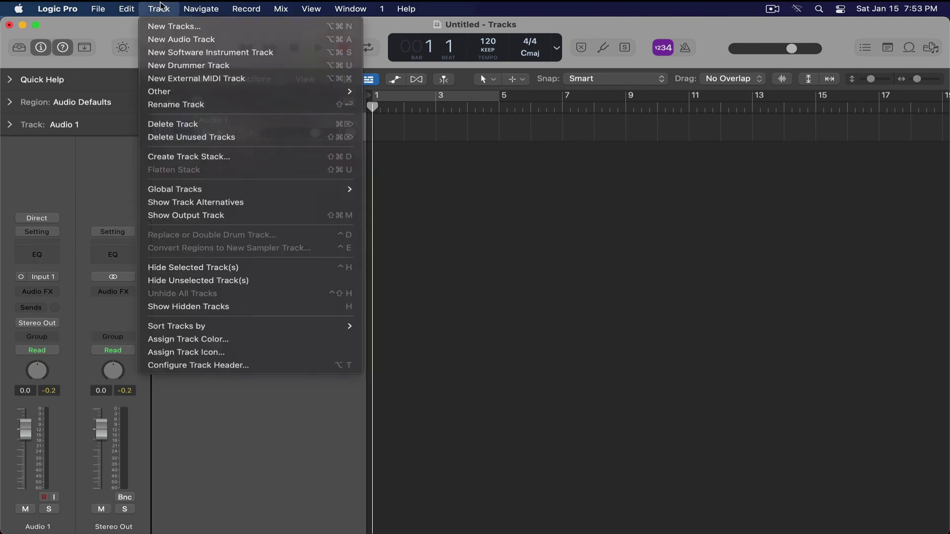
left_click(179, 39)
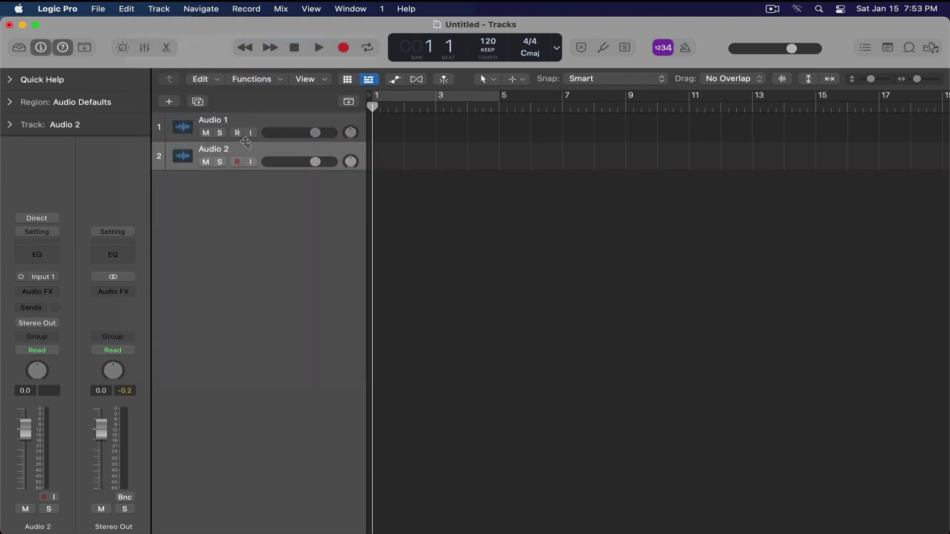
left_click(237, 163)
left_click(251, 164)
left_click_drag(319, 168, 265, 168)
key("super+z")
key("super+shift+z")
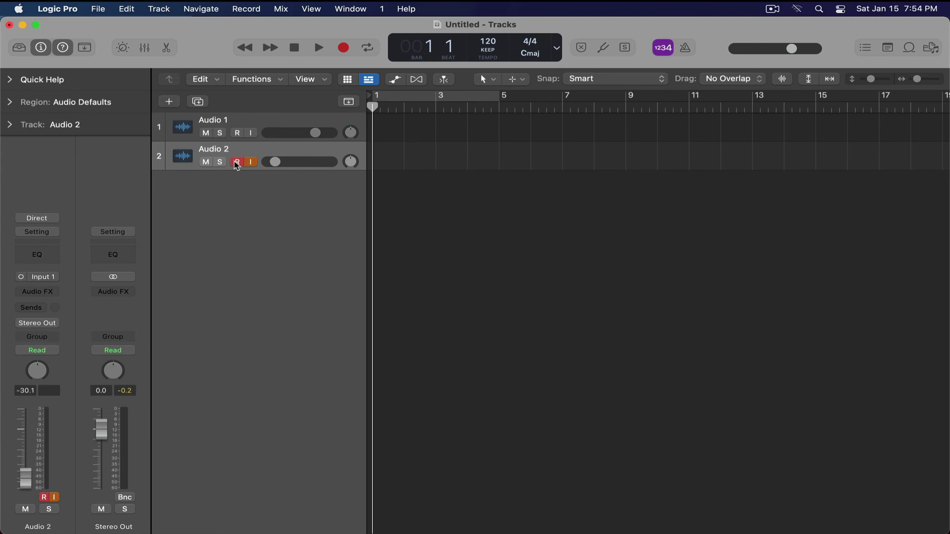
key("super+comma")
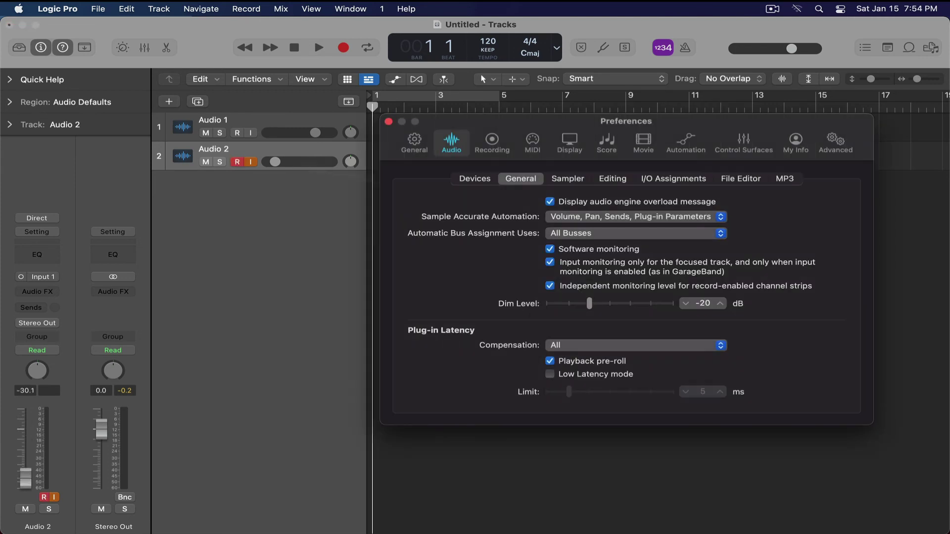
left_click(569, 287)
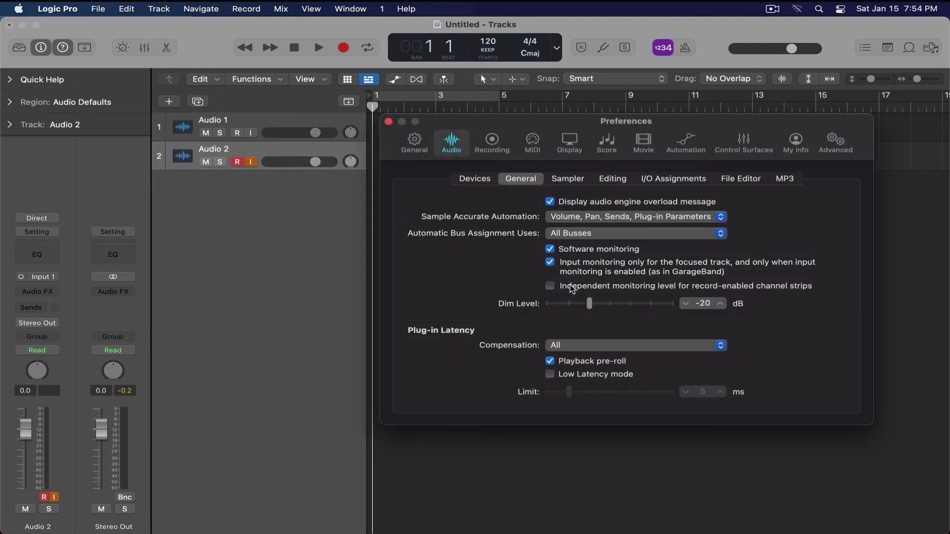
left_click(389, 122)
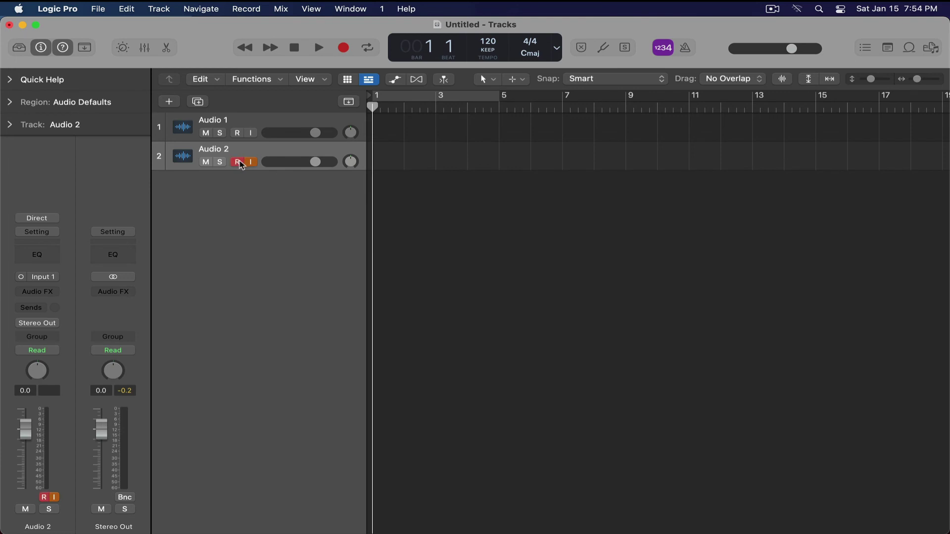
key("super+comma")
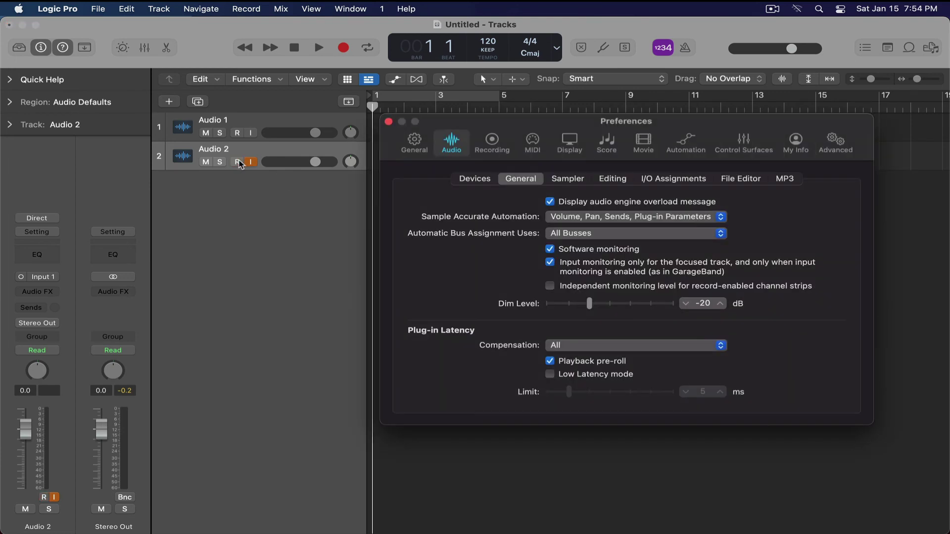
left_click(569, 287)
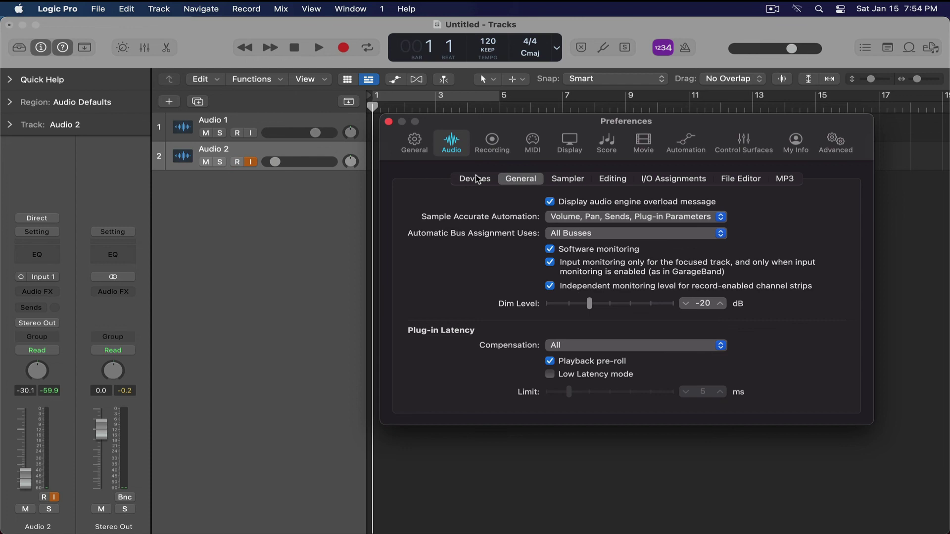
left_click(389, 122)
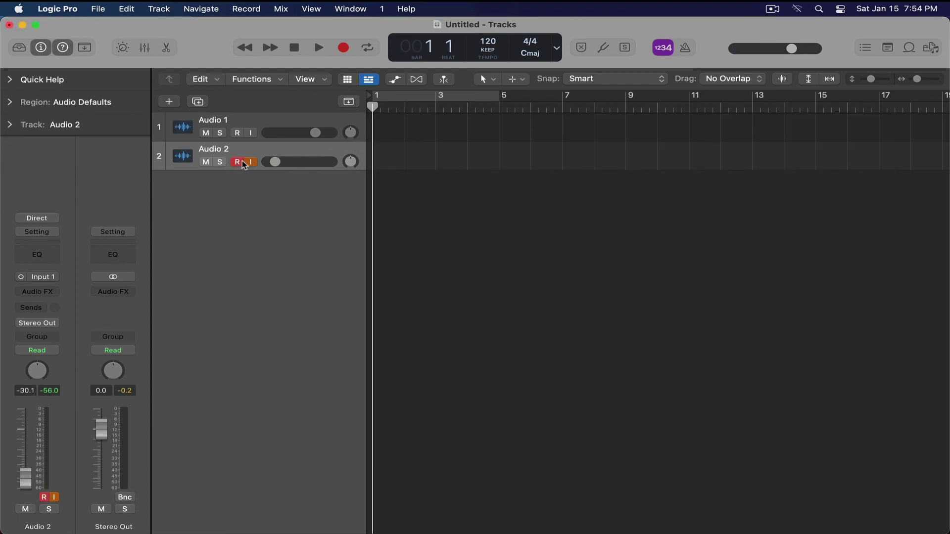
Set Audio 2's volume to -16.8 dB and delete the Audio 1 track
left_click_drag(275, 162, 283, 162)
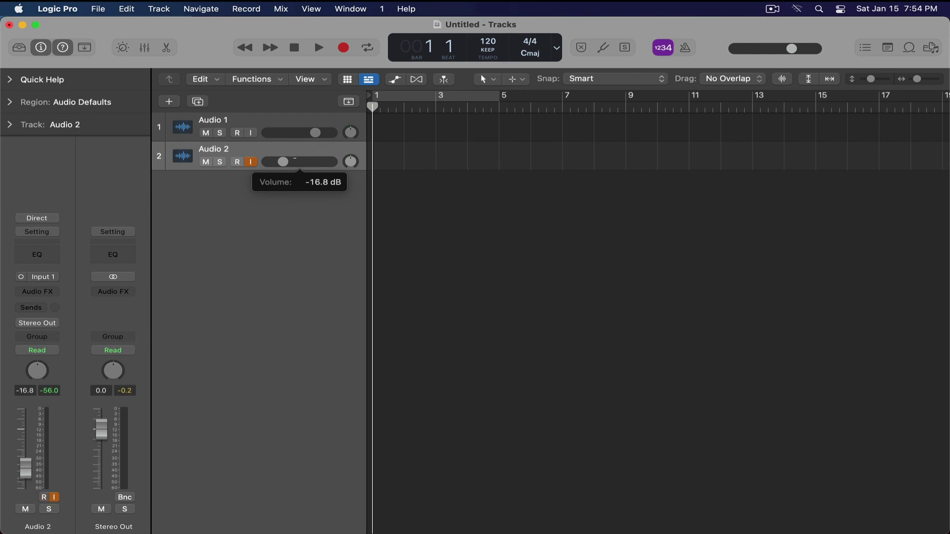
left_click(264, 122)
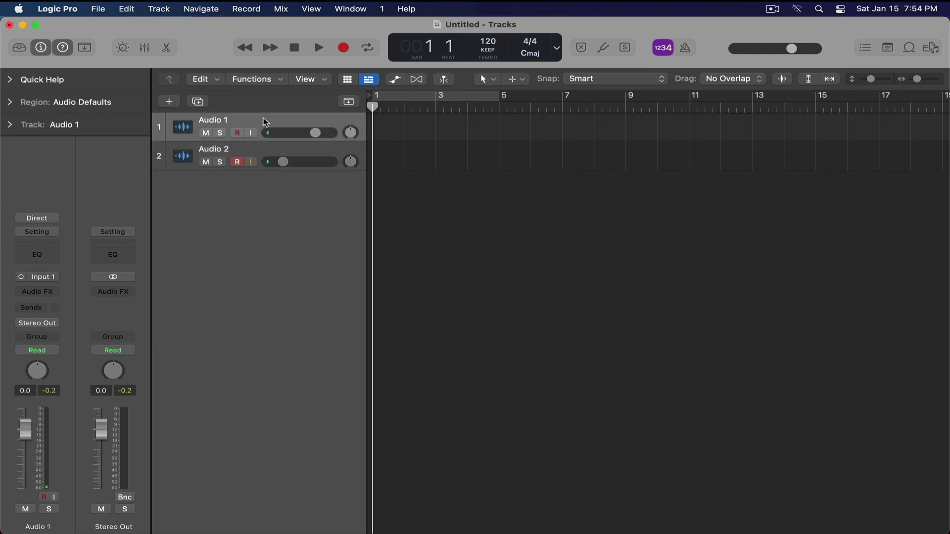
key("super+BackSpace")
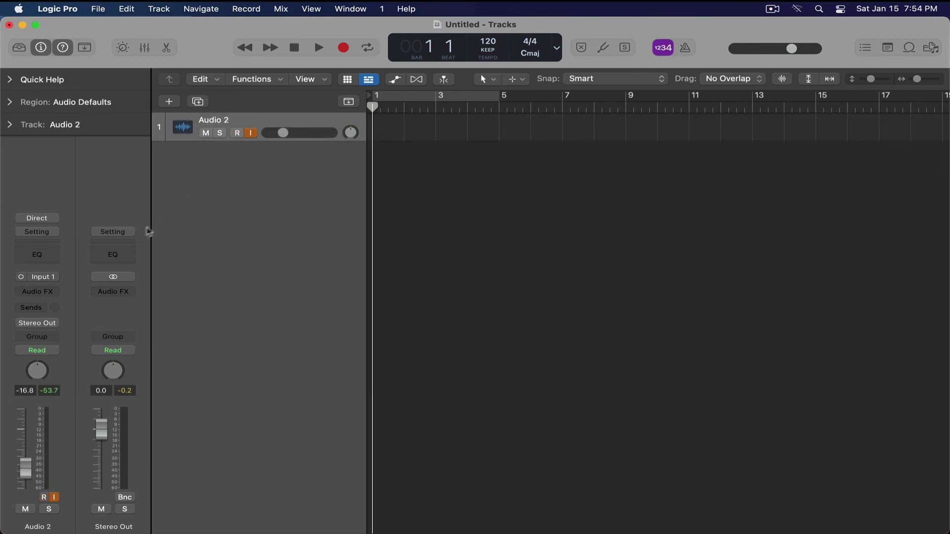